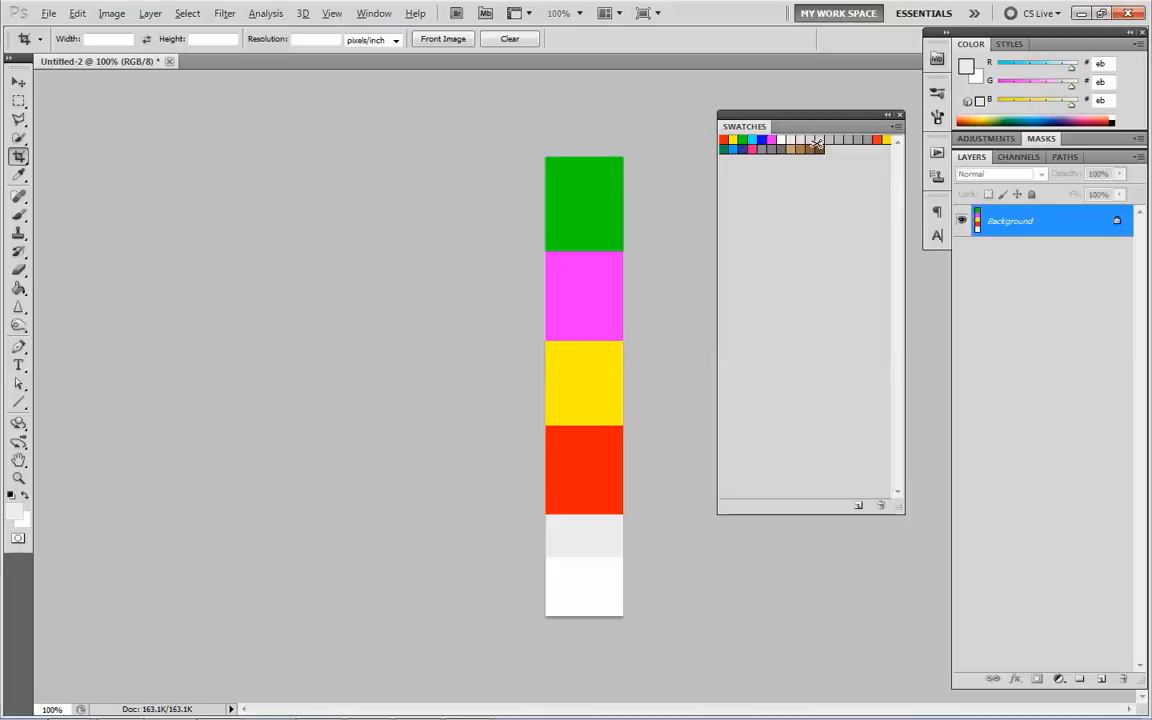
# Delete every swatch from the Swatches panel except the first red one
pyautogui.keyDown('alt'); pyautogui.click(817, 143); pyautogui.keyUp('alt')
pyautogui.keyDown('alt'); pyautogui.click(816, 141); pyautogui.keyUp('alt')
pyautogui.keyDown('alt'); pyautogui.click(816, 141); pyautogui.keyUp('alt')
pyautogui.keyDown('alt'); pyautogui.click(817, 138); pyautogui.keyUp('alt')
pyautogui.keyDown('alt'); pyautogui.click(817, 138); pyautogui.keyUp('alt')
pyautogui.keyDown('alt'); pyautogui.click(818, 138); pyautogui.keyUp('alt')
pyautogui.keyDown('alt'); pyautogui.click(819, 138); pyautogui.keyUp('alt')
pyautogui.keyDown('alt'); pyautogui.click(819, 138); pyautogui.keyUp('alt')
pyautogui.keyDown('alt'); pyautogui.click(818, 139); pyautogui.keyUp('alt')
pyautogui.keyDown('alt'); pyautogui.click(815, 139); pyautogui.keyUp('alt')
pyautogui.keyDown('alt'); pyautogui.click(811, 140); pyautogui.keyUp('alt')
pyautogui.keyDown('alt'); pyautogui.click(808, 140); pyautogui.keyUp('alt')
pyautogui.keyDown('alt'); pyautogui.click(808, 140); pyautogui.keyUp('alt')
pyautogui.keyDown('alt'); pyautogui.click(805, 140); pyautogui.keyUp('alt')
pyautogui.keyDown('alt'); pyautogui.click(802, 140); pyautogui.keyUp('alt')
pyautogui.keyDown('alt'); pyautogui.click(798, 140); pyautogui.keyUp('alt')
pyautogui.keyDown('alt'); pyautogui.click(792, 140); pyautogui.keyUp('alt')
pyautogui.keyDown('alt'); pyautogui.click(786, 140); pyautogui.keyUp('alt')
pyautogui.keyDown('alt'); pyautogui.click(778, 140); pyautogui.keyUp('alt')
pyautogui.keyDown('alt'); pyautogui.click(771, 140); pyautogui.keyUp('alt')
pyautogui.keyDown('alt'); pyautogui.click(766, 140); pyautogui.keyUp('alt')
pyautogui.keyDown('alt'); pyautogui.click(756, 140); pyautogui.keyUp('alt')
pyautogui.keyDown('alt'); pyautogui.click(747, 140); pyautogui.keyUp('alt')
pyautogui.keyDown('alt'); pyautogui.click(734, 140); pyautogui.keyUp('alt')
pyautogui.keyDown('alt'); pyautogui.click(725, 140); pyautogui.keyUp('alt')
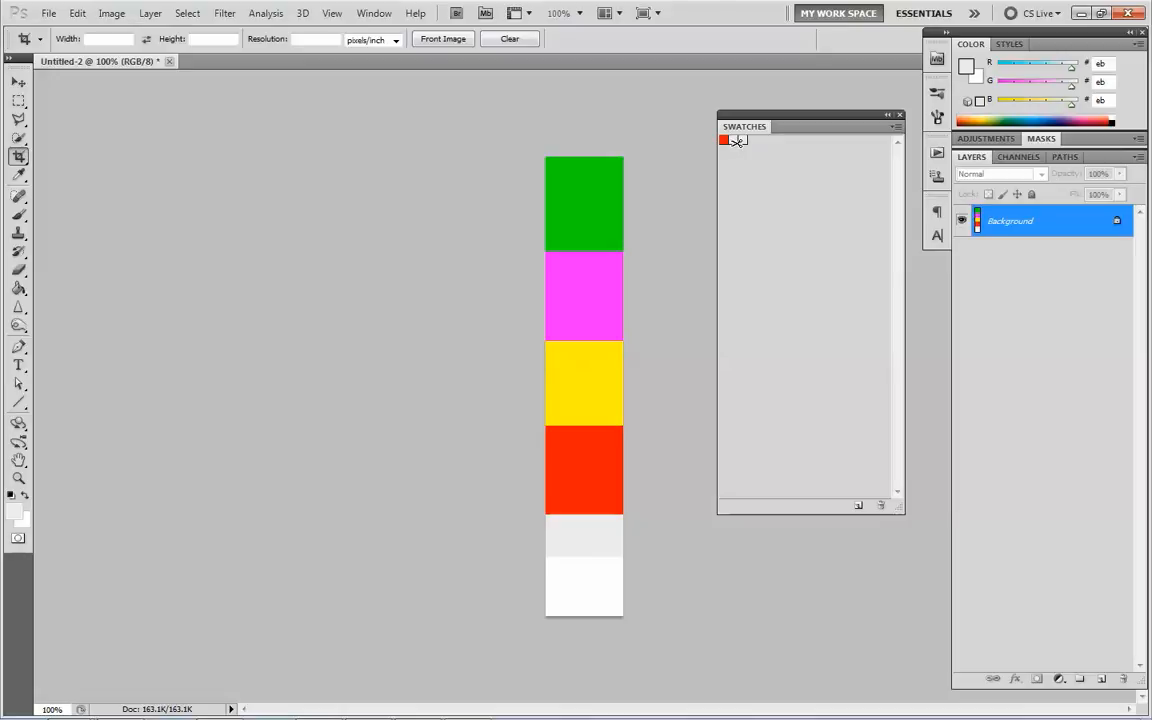
pyautogui.keyDown('alt'); pyautogui.click(731, 139); pyautogui.keyUp('alt')
# Sample the green block with the Eyedropper and add it as a new swatch, deleting the surplus green duplicates
pyautogui.click(19, 176)
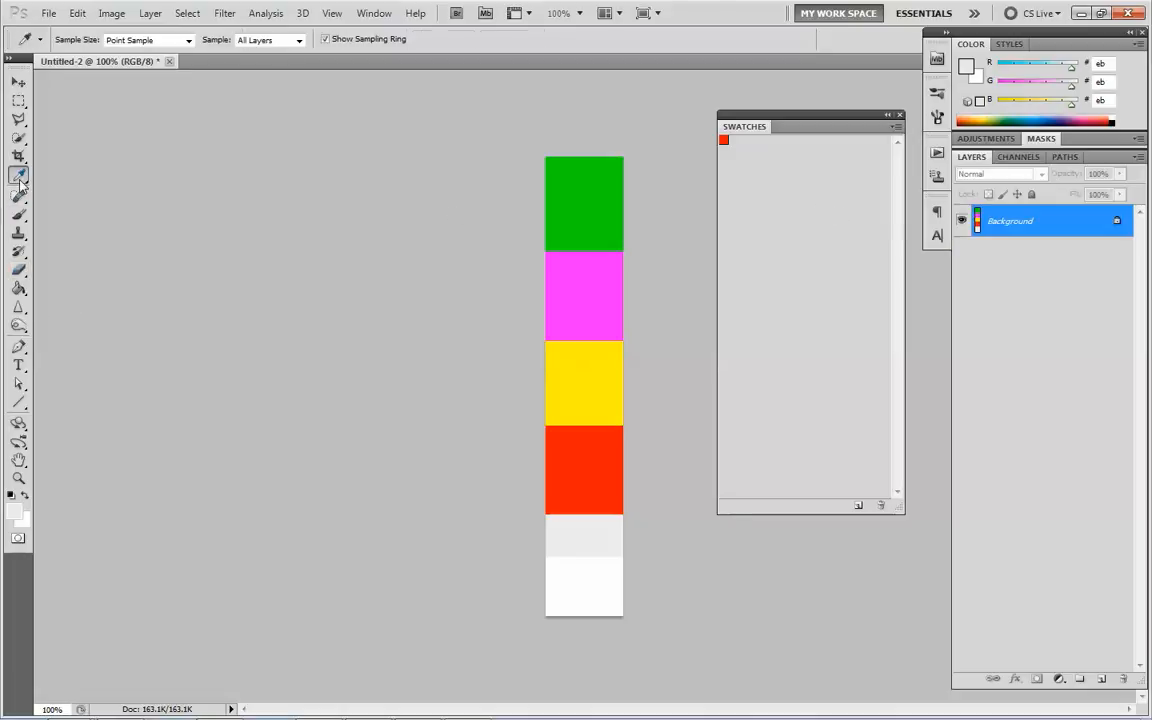
pyautogui.click(588, 188)
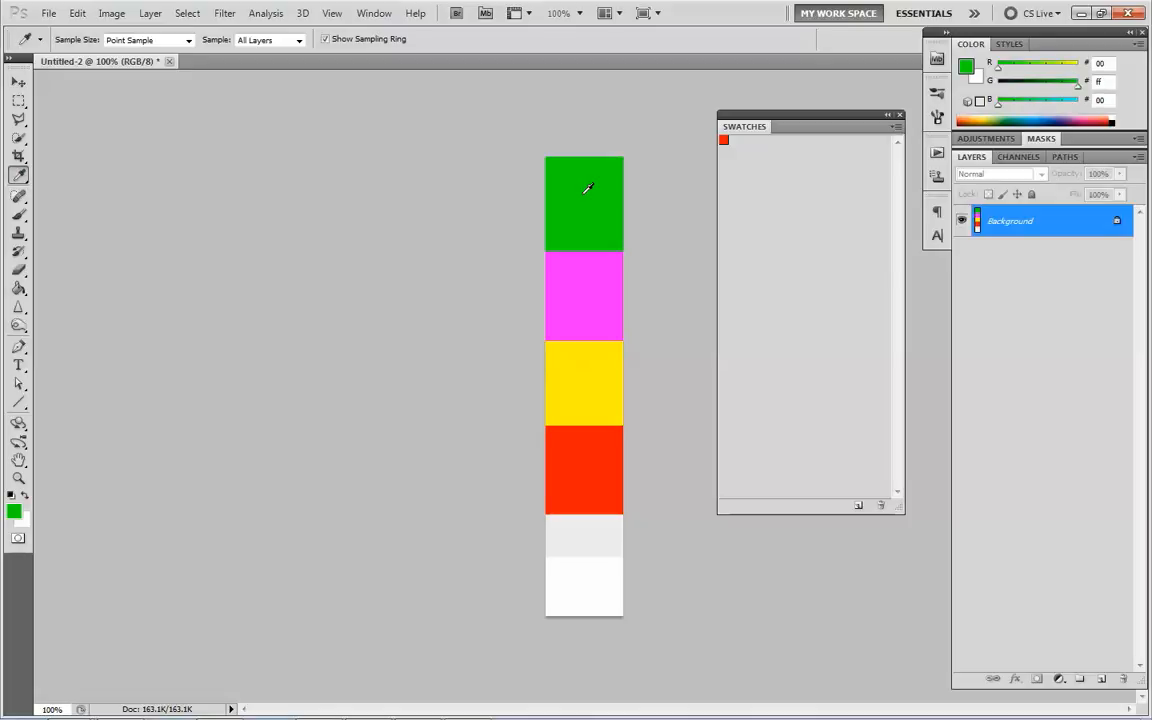
pyautogui.click(859, 507)
pyautogui.click(858, 506)
pyautogui.click(858, 507)
pyautogui.keyDown('alt'); pyautogui.click(756, 142); pyautogui.keyUp('alt')
pyautogui.keyDown('alt'); pyautogui.click(747, 141); pyautogui.keyUp('alt')
# Sample the magenta, yellow and white blocks of the image and add each colour as a new swatch
pyautogui.click(582, 294)
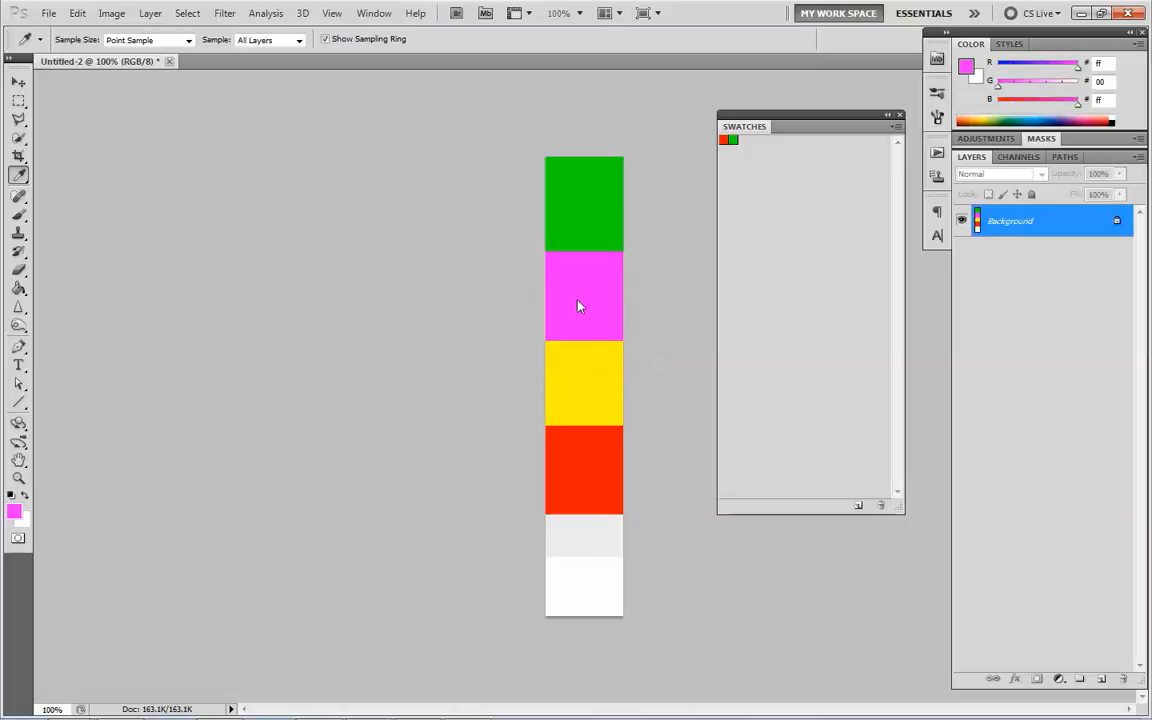
pyautogui.click(858, 505)
pyautogui.click(585, 380)
pyautogui.click(858, 505)
pyautogui.click(587, 376)
pyautogui.click(585, 567)
pyautogui.click(859, 506)
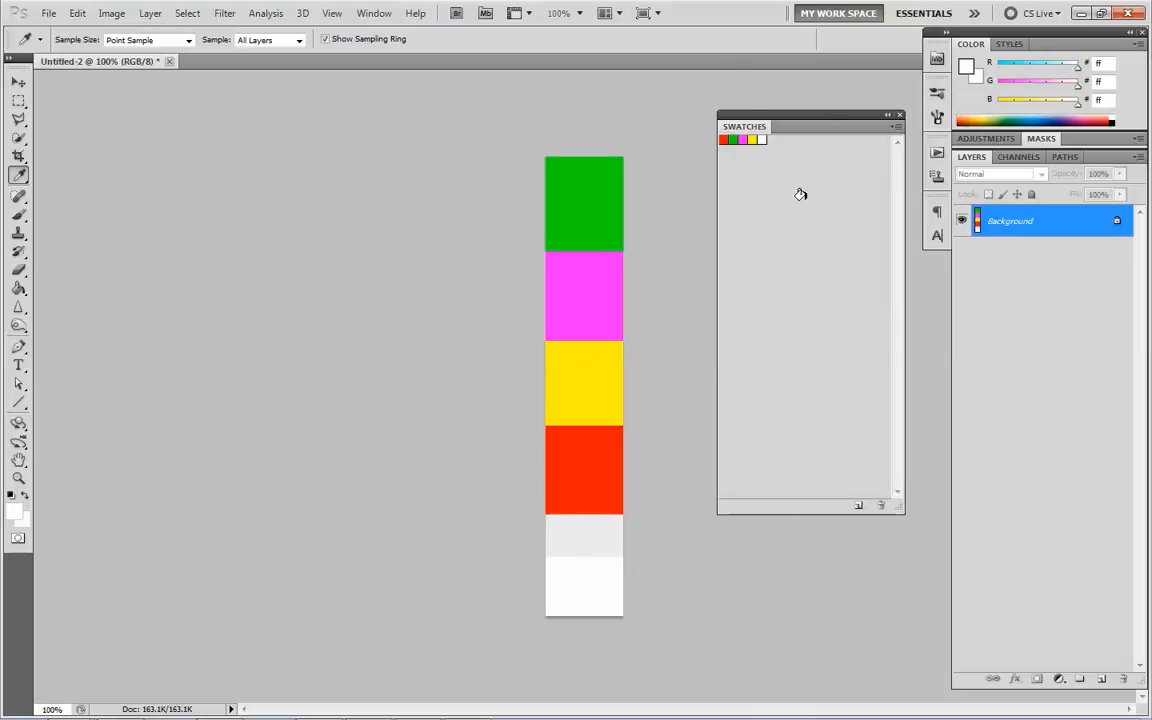
# Save the current swatches to the Desktop as MY_tutor.aco
pyautogui.click(894, 130)
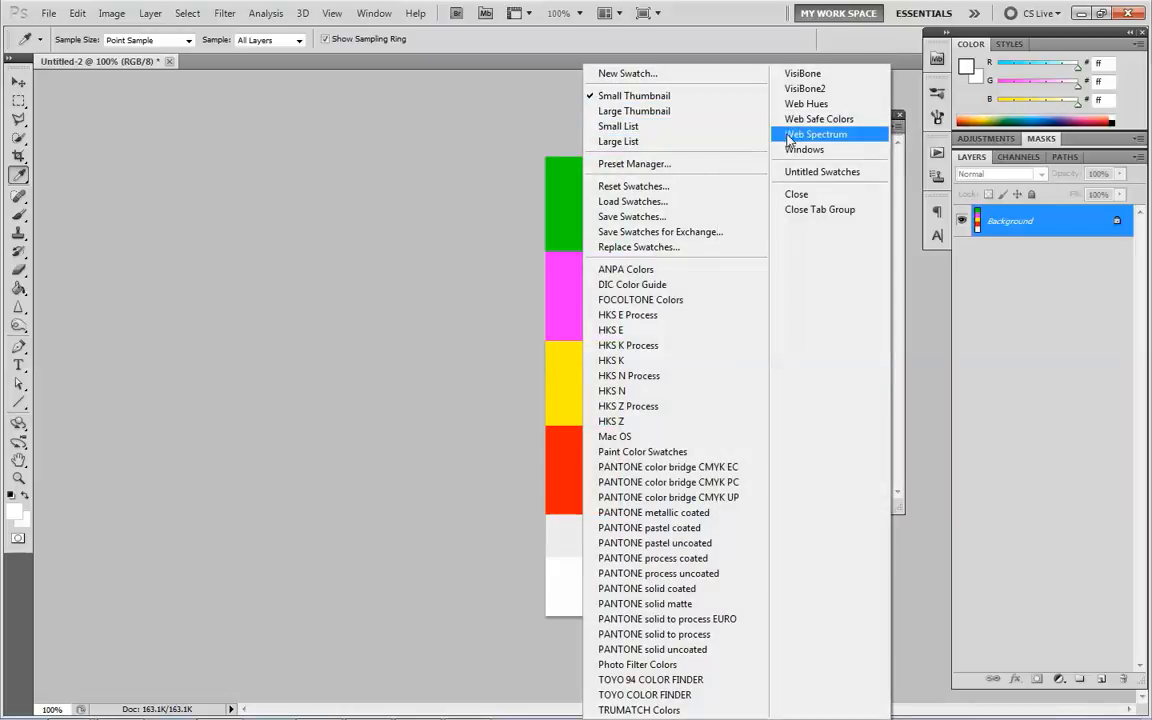
pyautogui.click(755, 216)
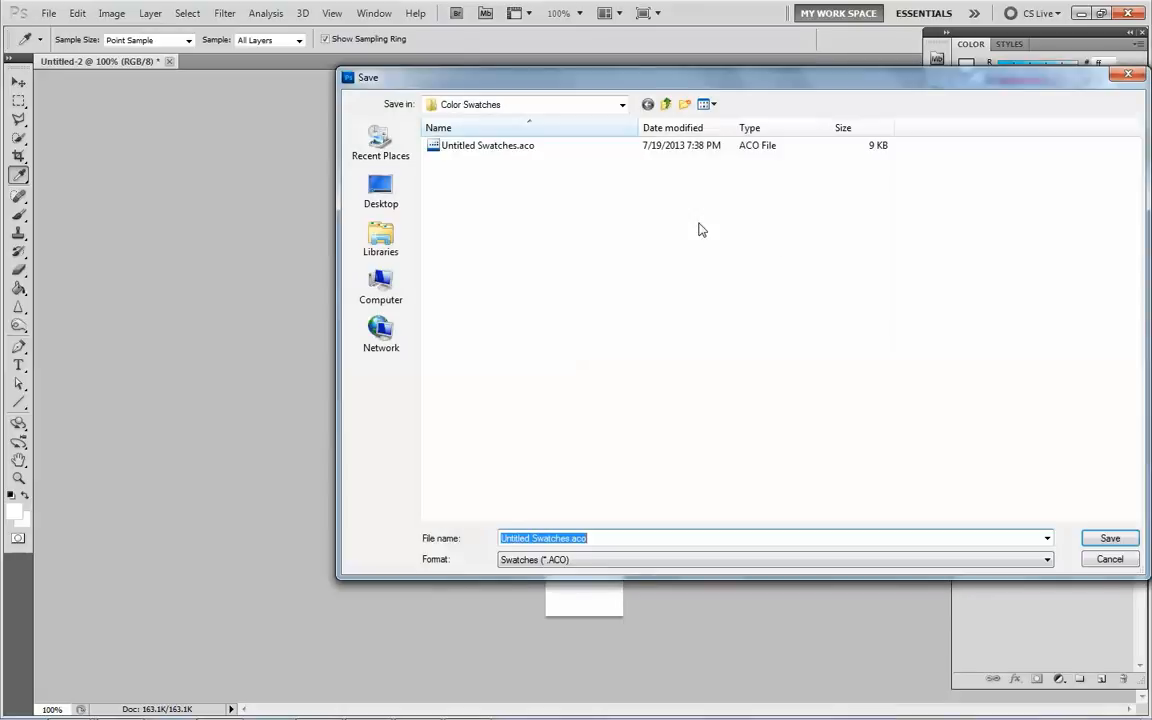
pyautogui.click(381, 205)
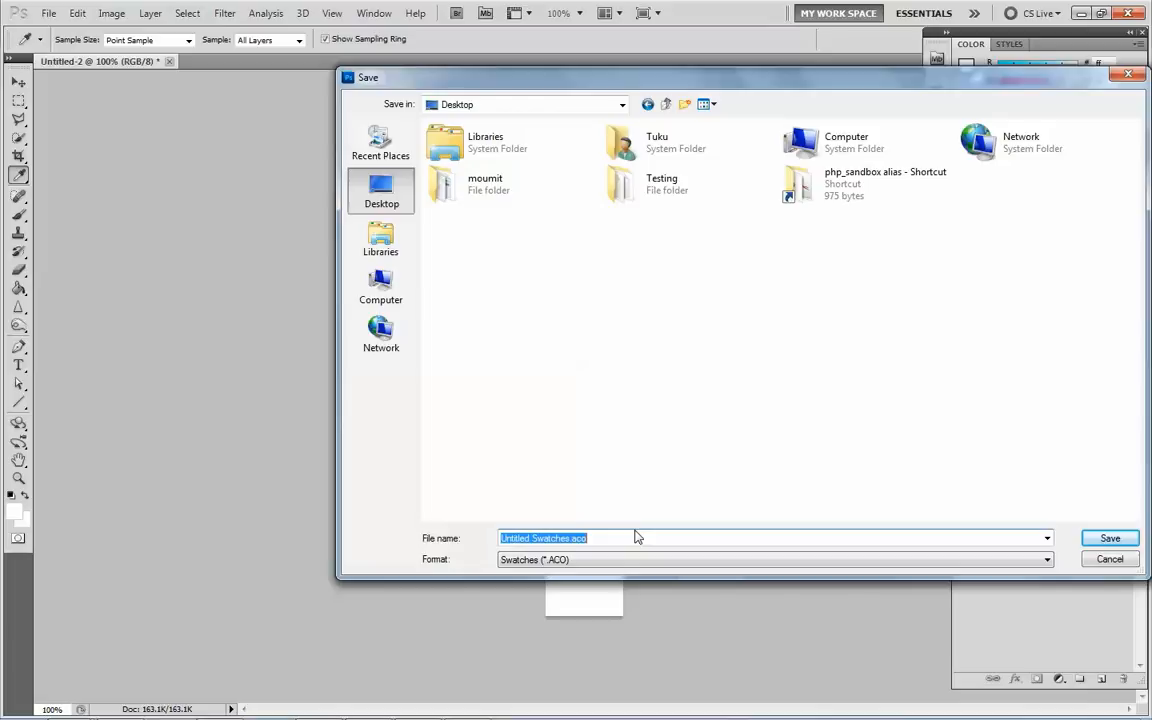
# Reset the swatches, replacing the current set with the default colors
pyautogui.click(895, 127)
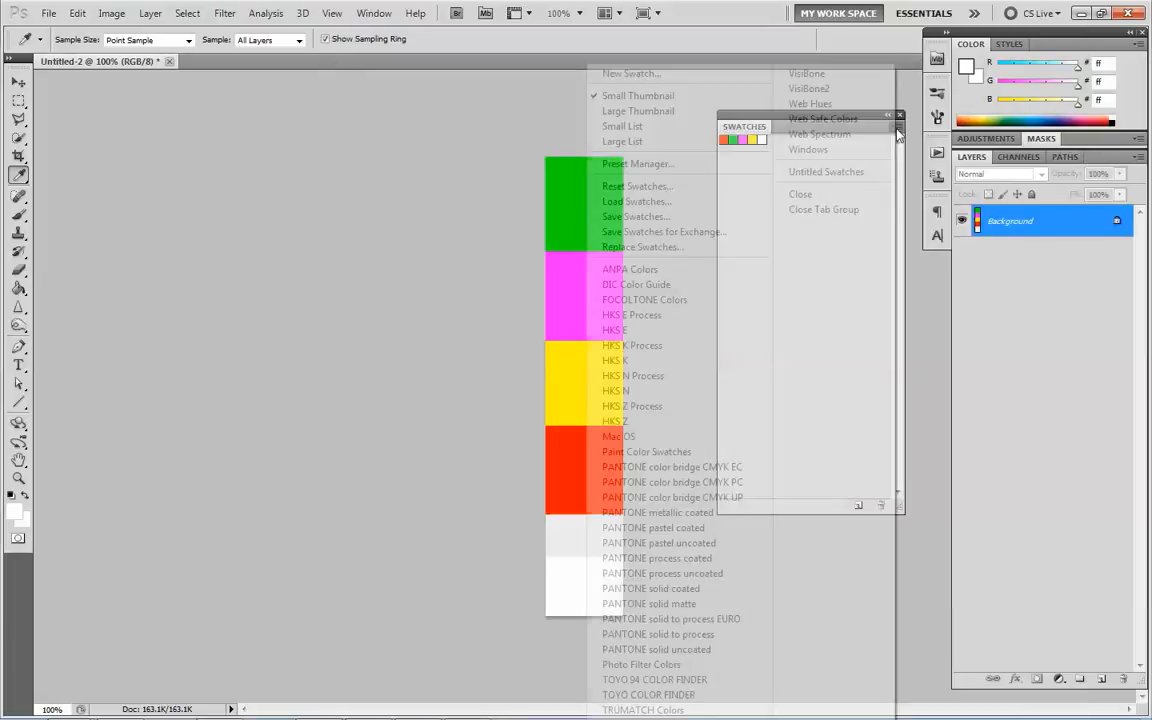
pyautogui.click(660, 186)
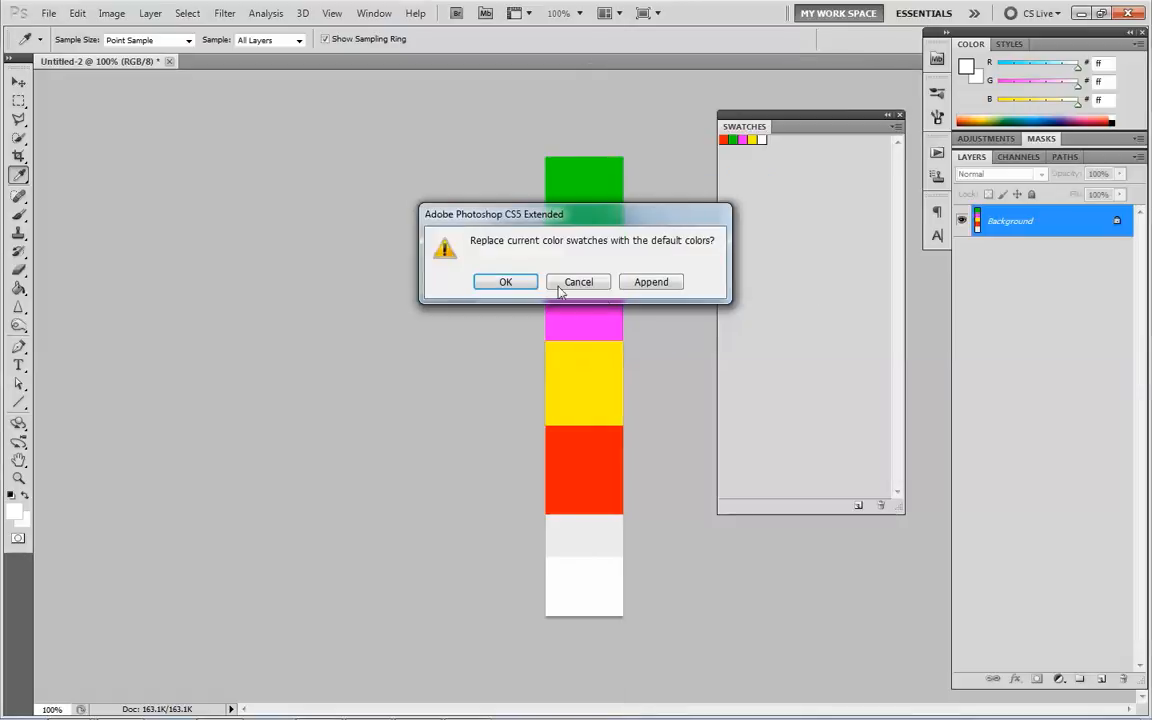
pyautogui.click(518, 278)
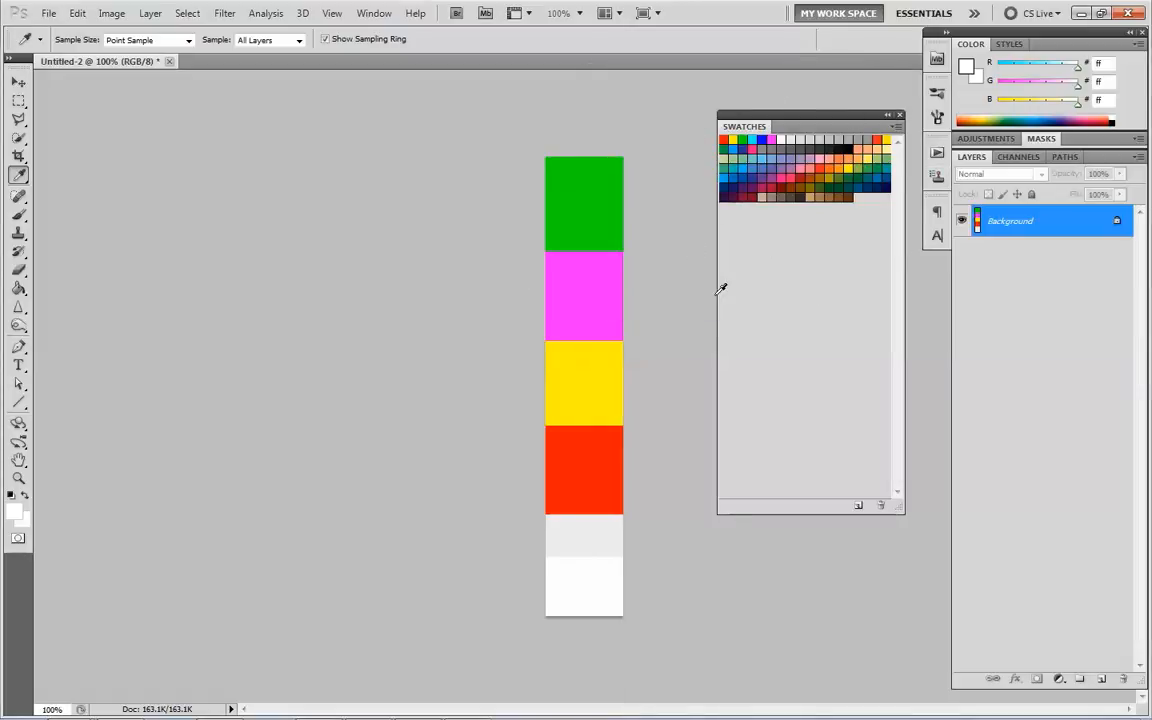
# Load MY_tutor.aco from the Desktop to append its colours to the default swatches
pyautogui.click(897, 126)
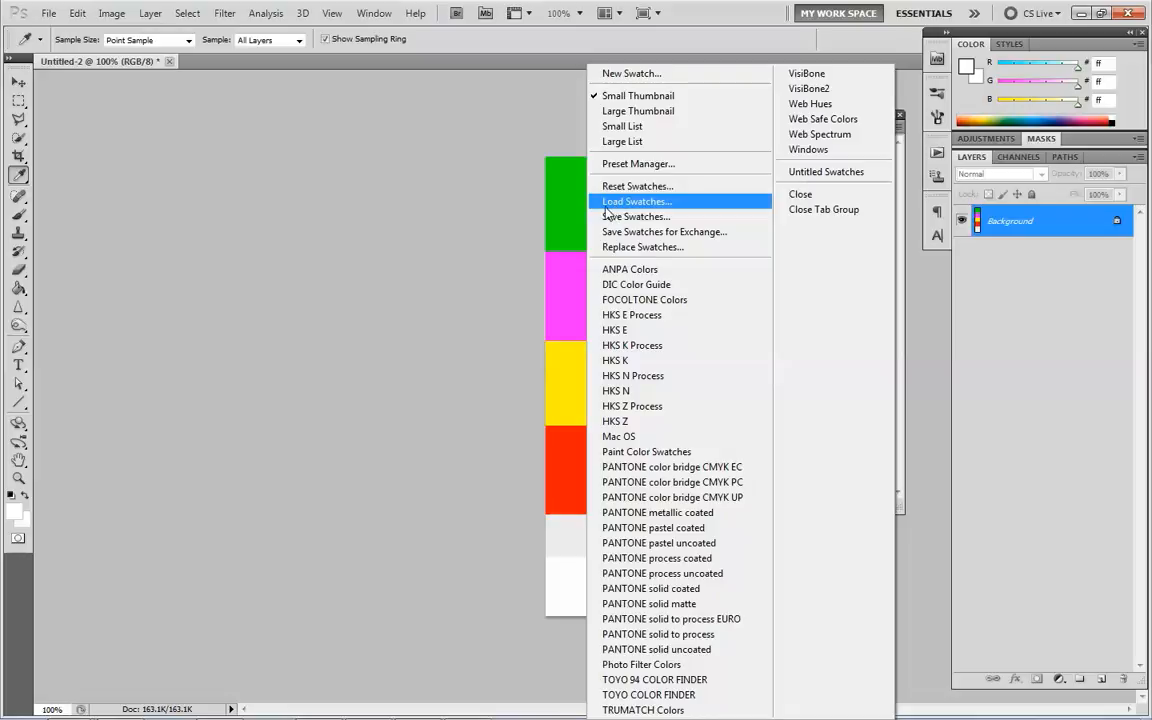
pyautogui.click(683, 203)
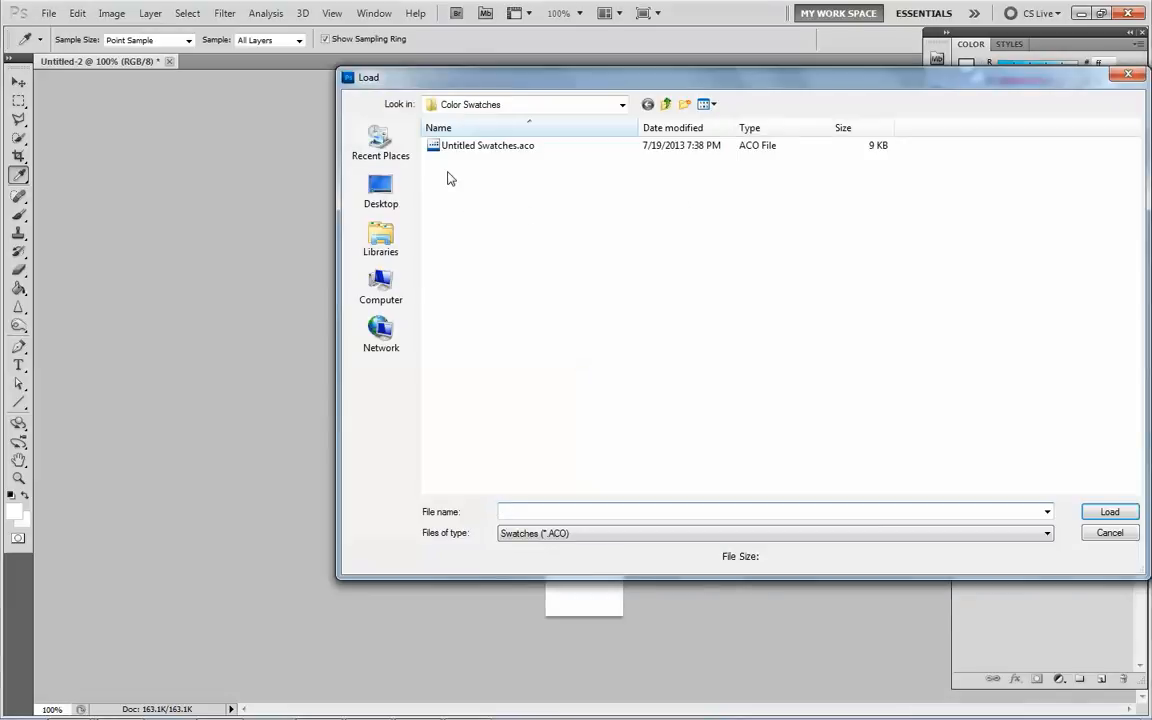
pyautogui.click(381, 187)
pyautogui.click(845, 182)
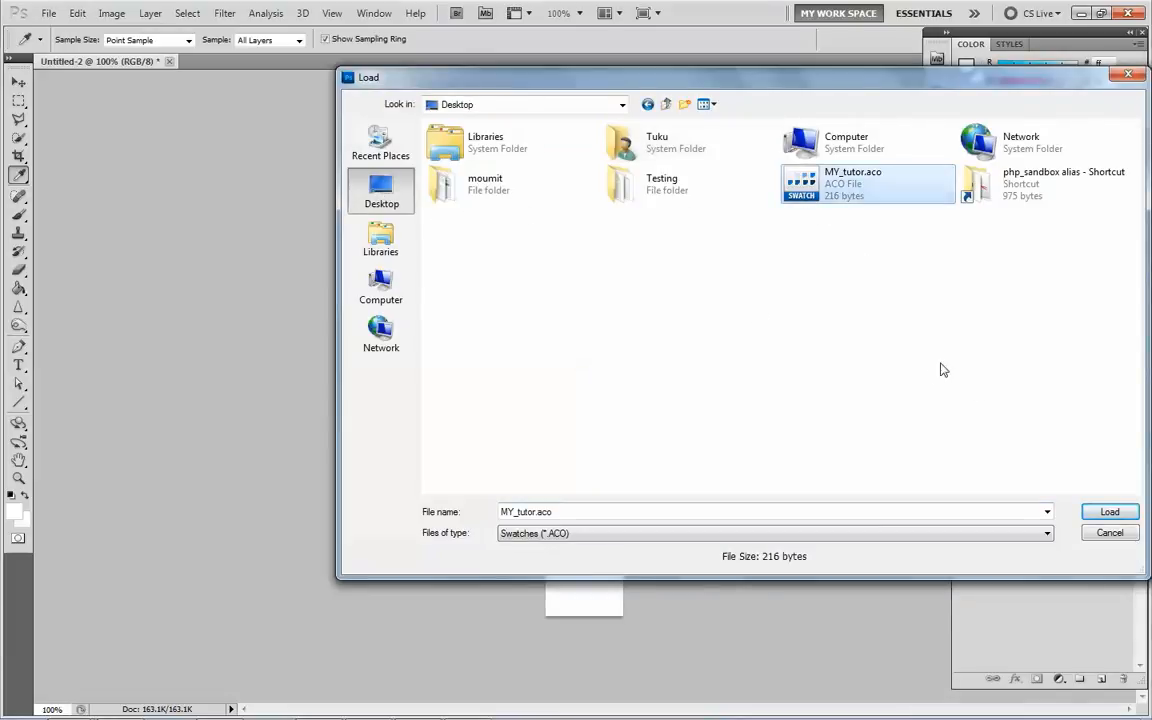
pyautogui.click(1108, 513)
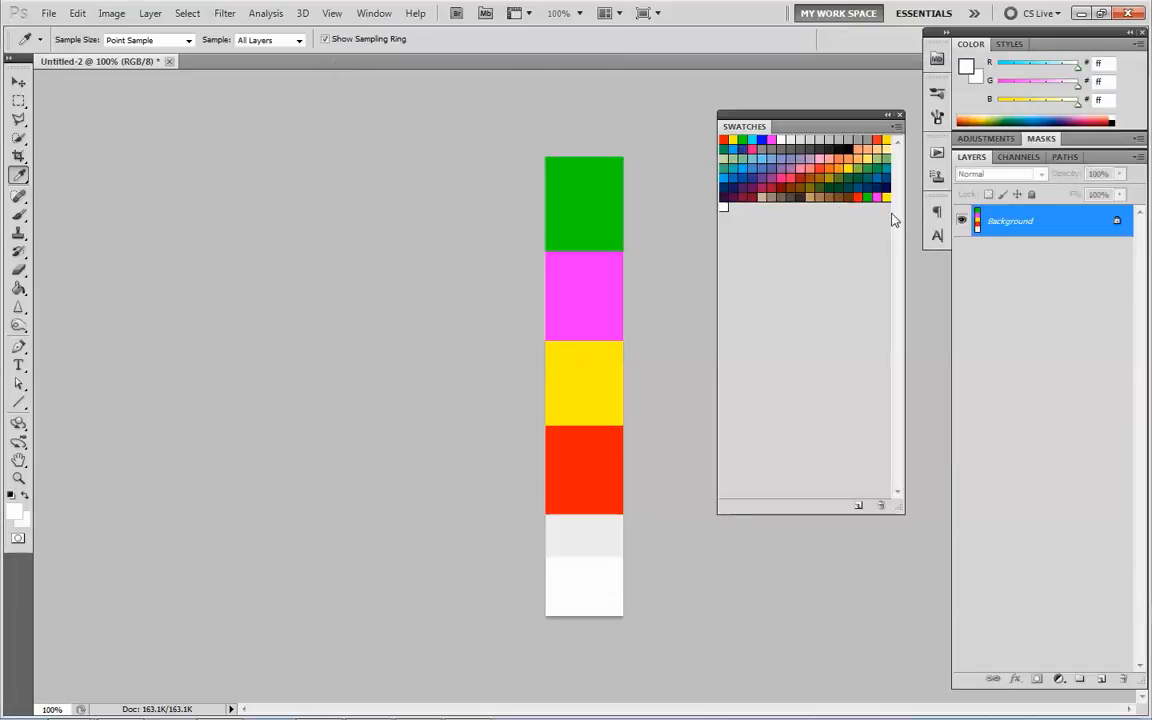
# Replace all current swatches with the set from MY_tutor.aco on the Desktop
pyautogui.click(894, 127)
pyautogui.click(645, 248)
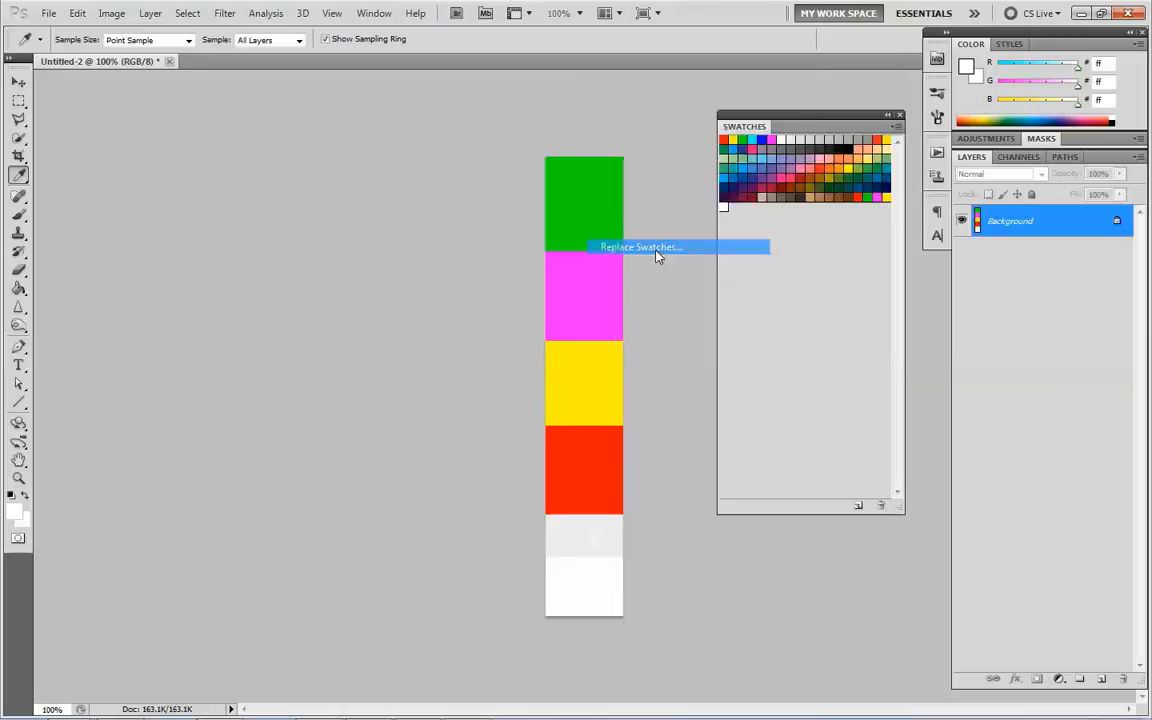
pyautogui.doubleClick(817, 188)
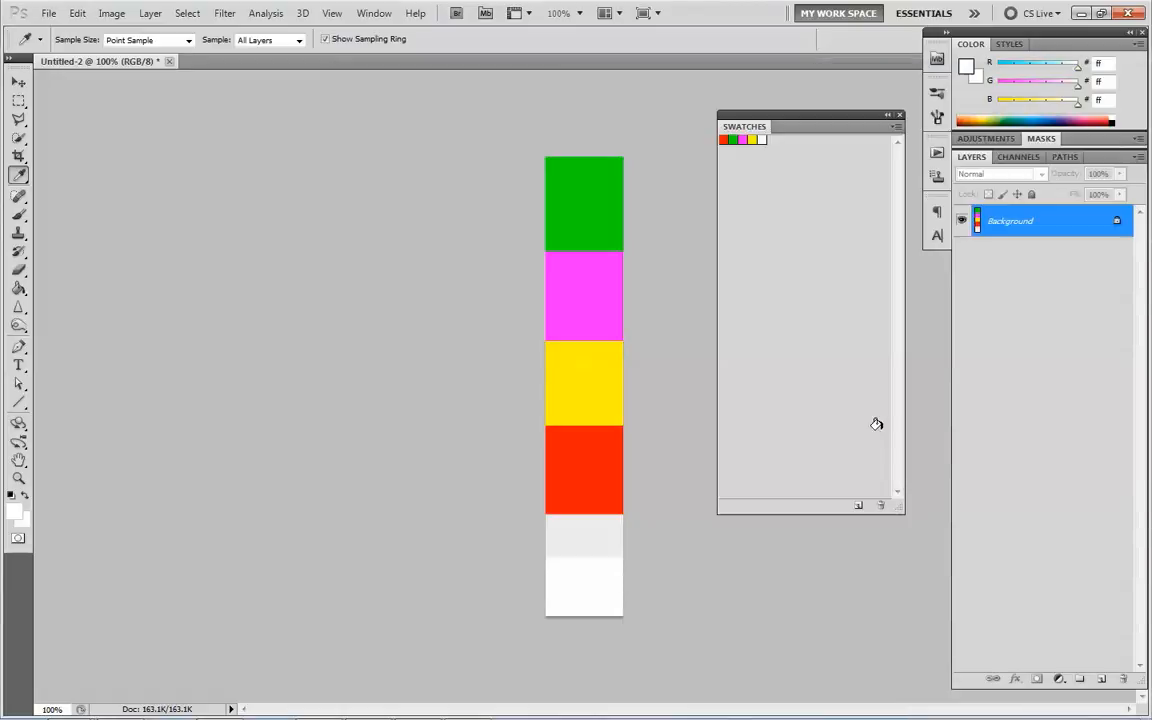